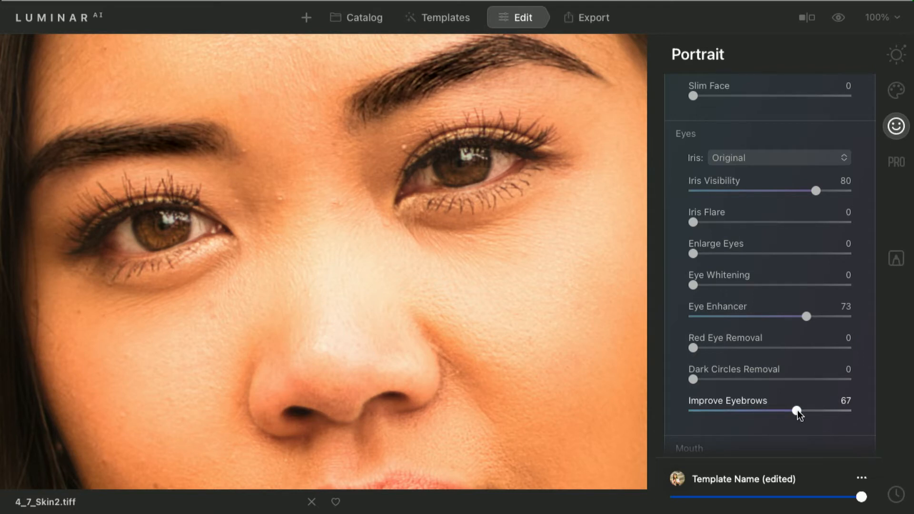
- Set Iris Flare to 63 on the woman's eyes and compare the portrait with and without the Face AI adjustments
{"action": "left_click_drag", "start_coordinate": [695, 222], "coordinate": [802, 235]}
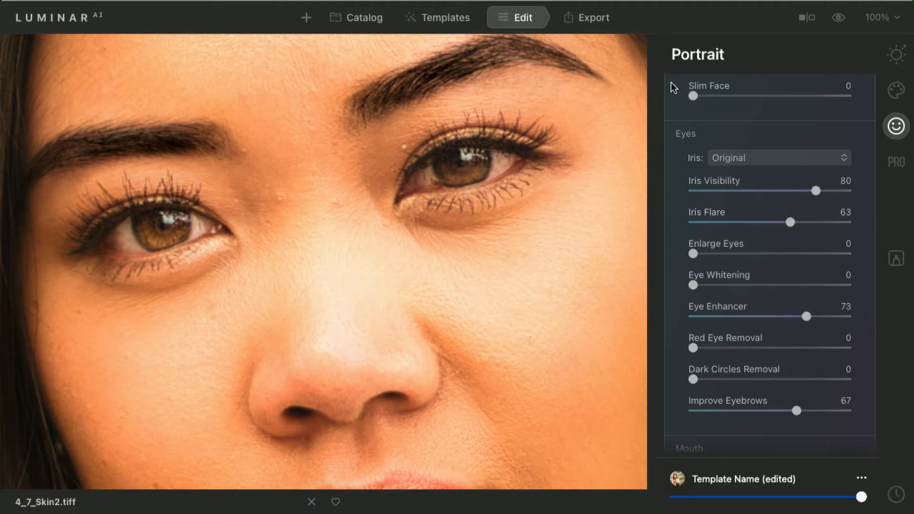
{"action": "scroll", "coordinate": [855, 112], "scroll_direction": "up", "scroll_amount": 3}
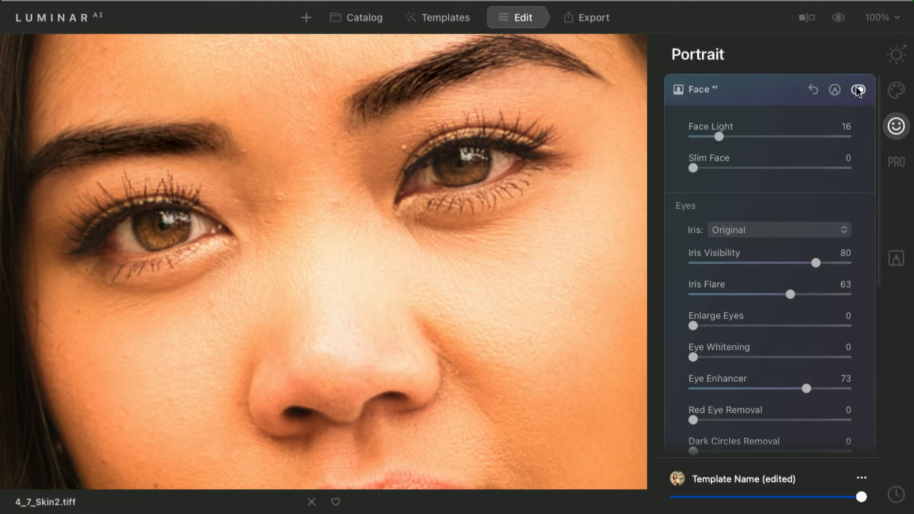
{"action": "left_click", "coordinate": [858, 91]}
{"action": "left_click", "coordinate": [858, 90]}
{"action": "left_click", "coordinate": [858, 90]}
{"action": "left_click", "coordinate": [859, 91]}
{"action": "left_click", "coordinate": [858, 91]}
{"action": "left_click", "coordinate": [859, 91]}
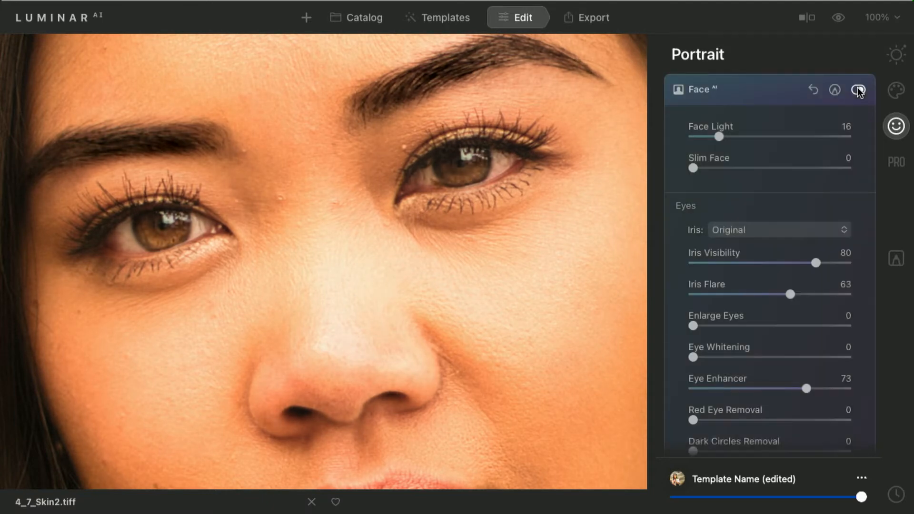
{"action": "left_click", "coordinate": [859, 90]}
{"action": "left_click", "coordinate": [858, 90]}
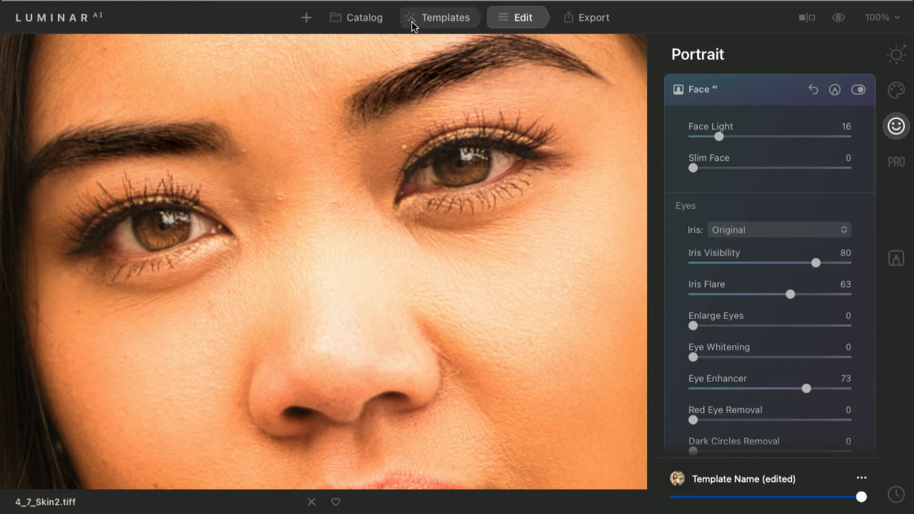
- Open the photo 4_8_Face.CR2 from the catalog folder 4_08 Perfecting Faces for editing
{"action": "left_click", "coordinate": [371, 20]}
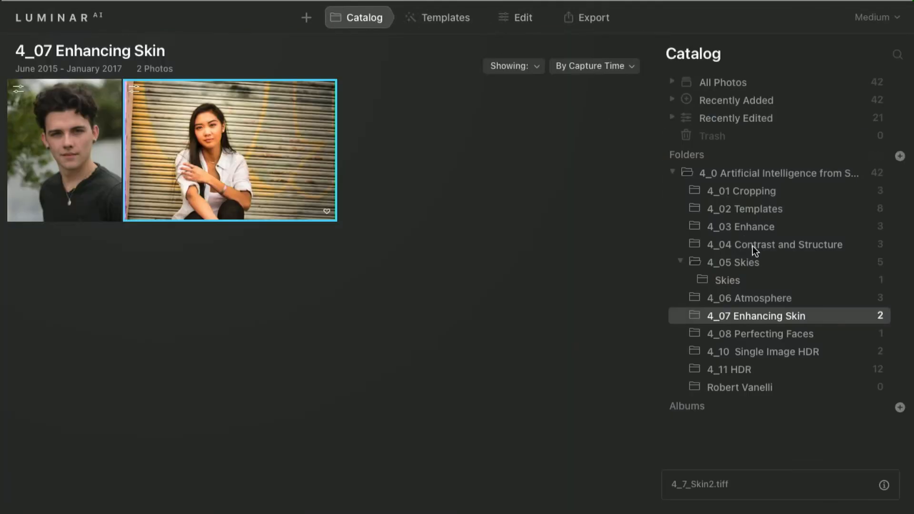
{"action": "left_click", "coordinate": [741, 331]}
{"action": "double_click", "coordinate": [96, 149]}
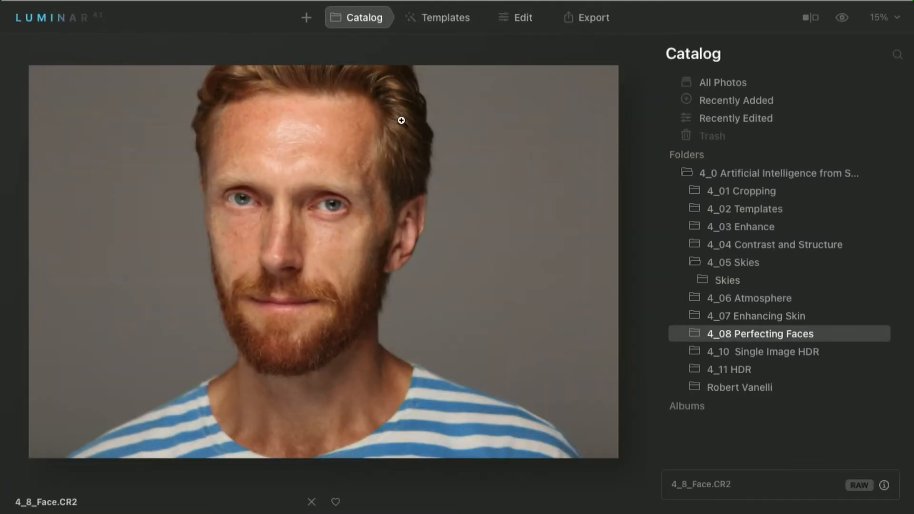
{"action": "left_click", "coordinate": [533, 19]}
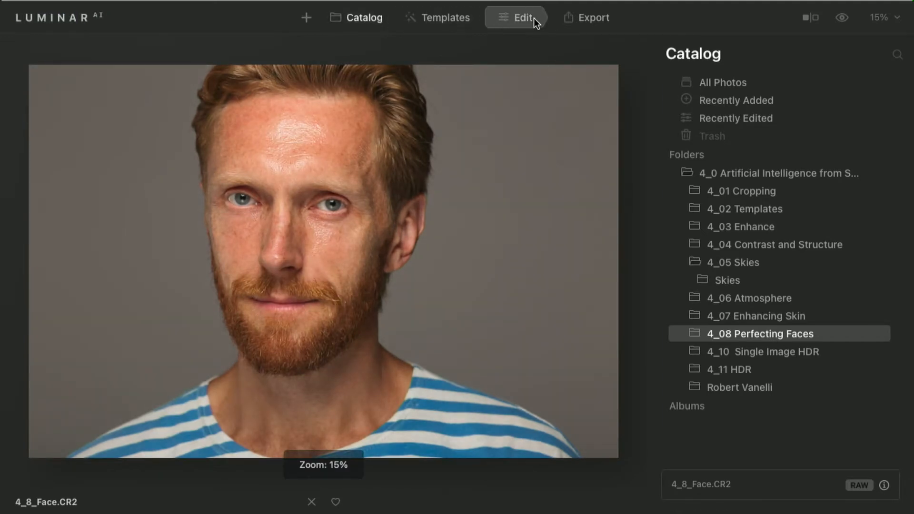
{"action": "scroll", "coordinate": [755, 137], "scroll_direction": "down", "scroll_amount": 5}
{"action": "scroll", "coordinate": [756, 139], "scroll_direction": "up", "scroll_amount": 5}
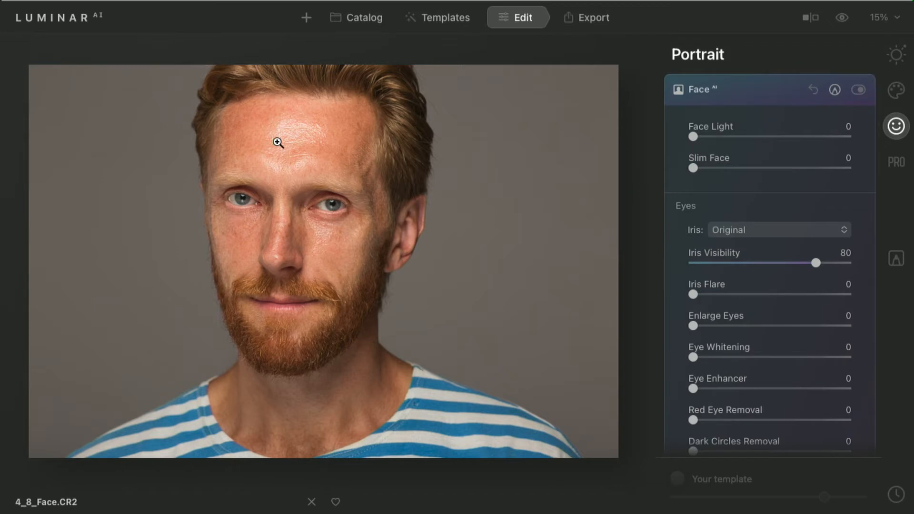
- Smooth the man's skin with Skin AI, setting Shine Removal to 77 and Amount to 71
{"action": "left_click", "coordinate": [277, 143]}
{"action": "scroll", "coordinate": [765, 216], "scroll_direction": "down", "scroll_amount": 5}
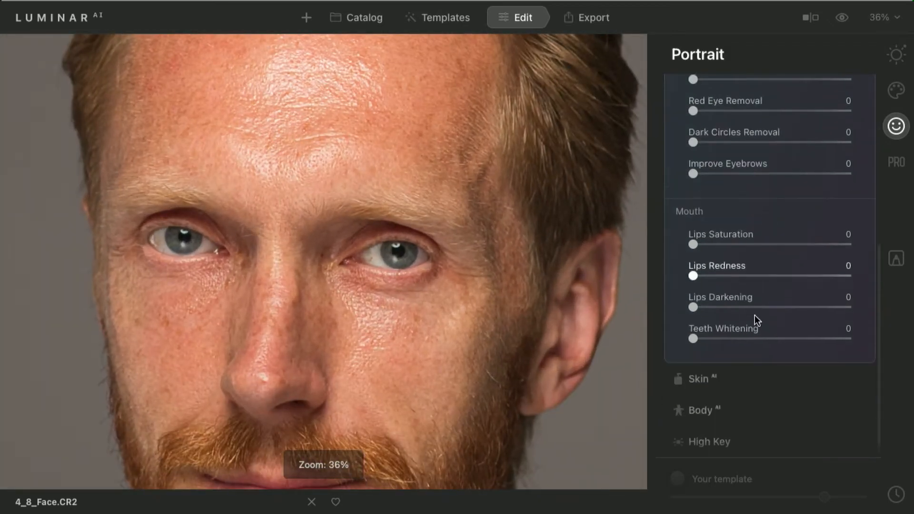
{"action": "left_click", "coordinate": [745, 378]}
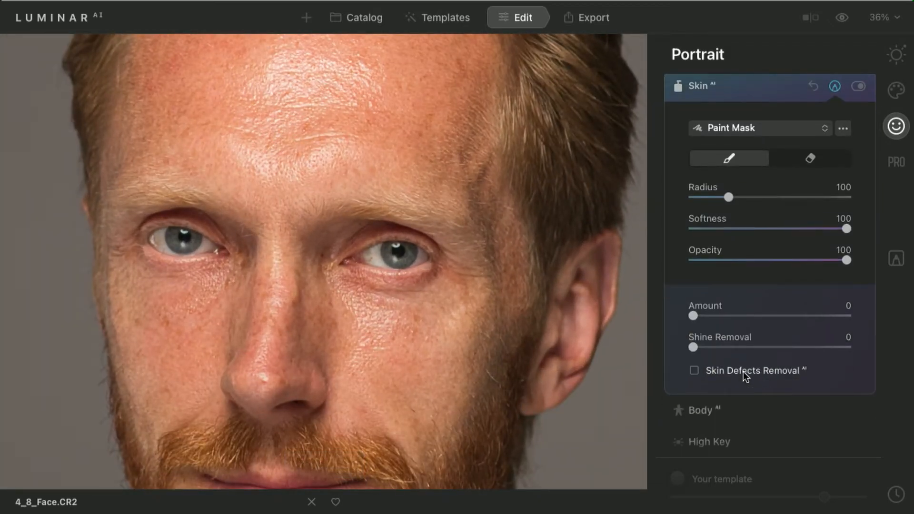
{"action": "left_click_drag", "start_coordinate": [696, 350], "coordinate": [816, 344]}
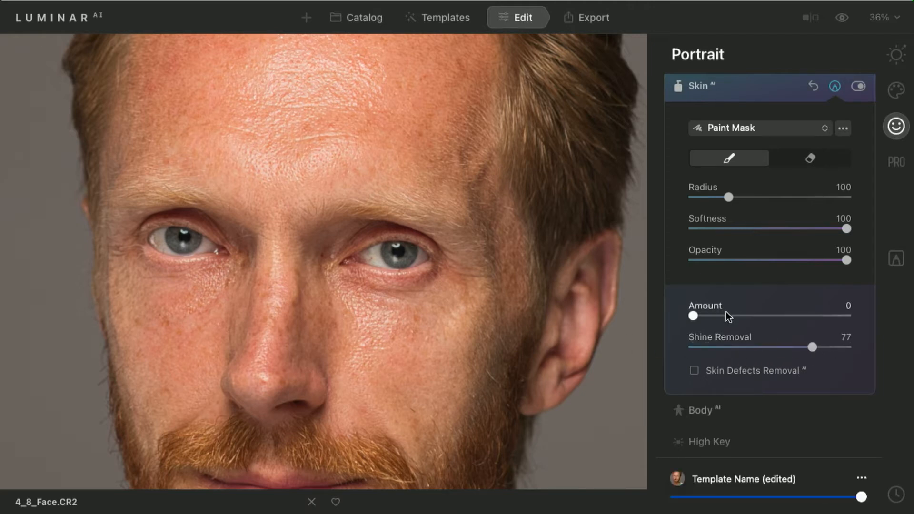
{"action": "mouse_move", "coordinate": [727, 314]}
{"action": "left_mouse_down"}
{"action": "mouse_move", "coordinate": [791, 325]}
{"action": "mouse_move", "coordinate": [819, 317]}
{"action": "mouse_move", "coordinate": [804, 333]}
{"action": "left_mouse_up"}
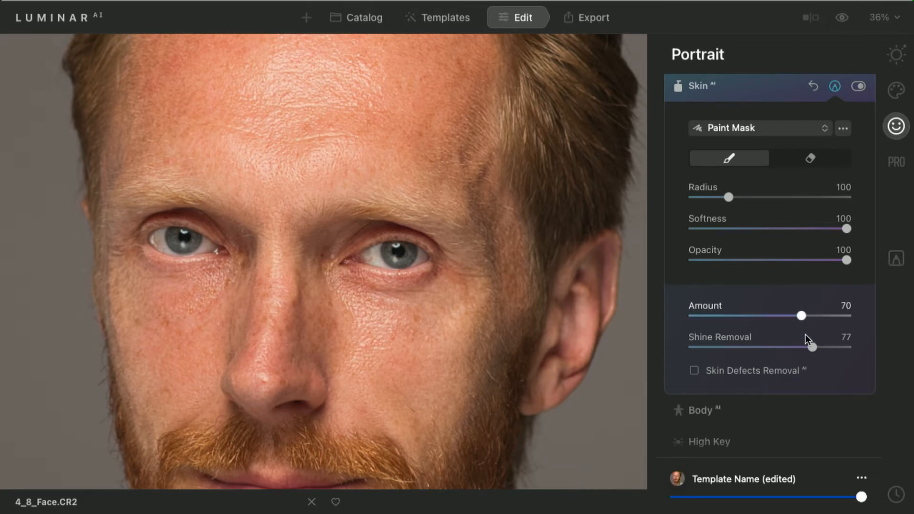
{"action": "scroll", "coordinate": [442, 415], "scroll_direction": "down", "scroll_amount": 10}
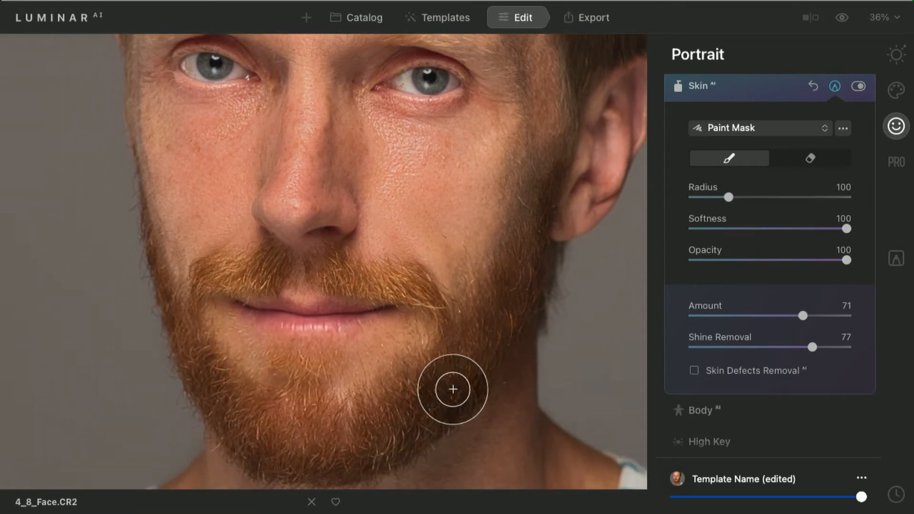
- Brighten the man's face with Face AI by setting Face Light to 24
{"action": "left_click", "coordinate": [754, 85]}
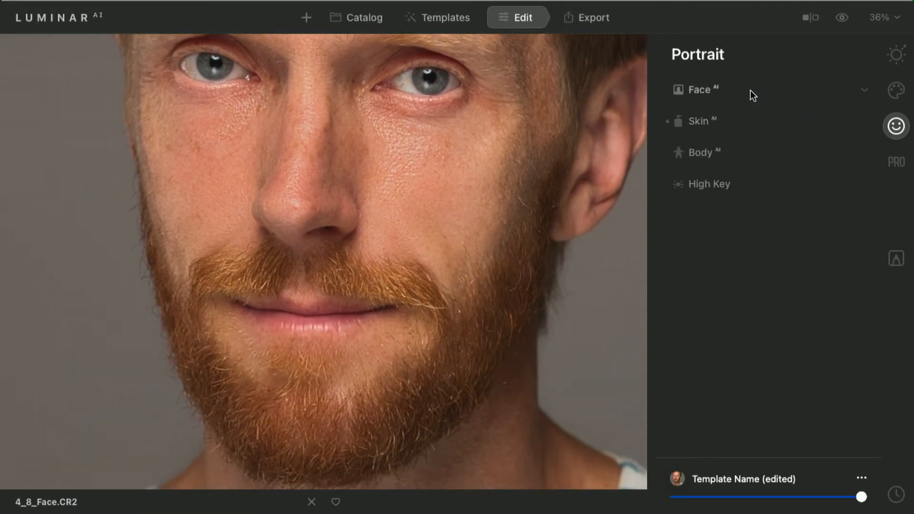
{"action": "left_click", "coordinate": [750, 90]}
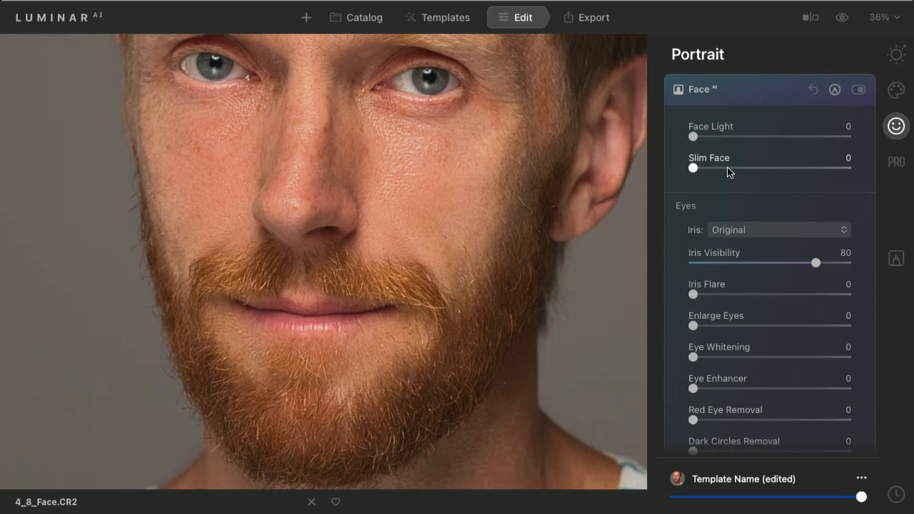
{"action": "left_click_drag", "start_coordinate": [693, 136], "coordinate": [728, 138]}
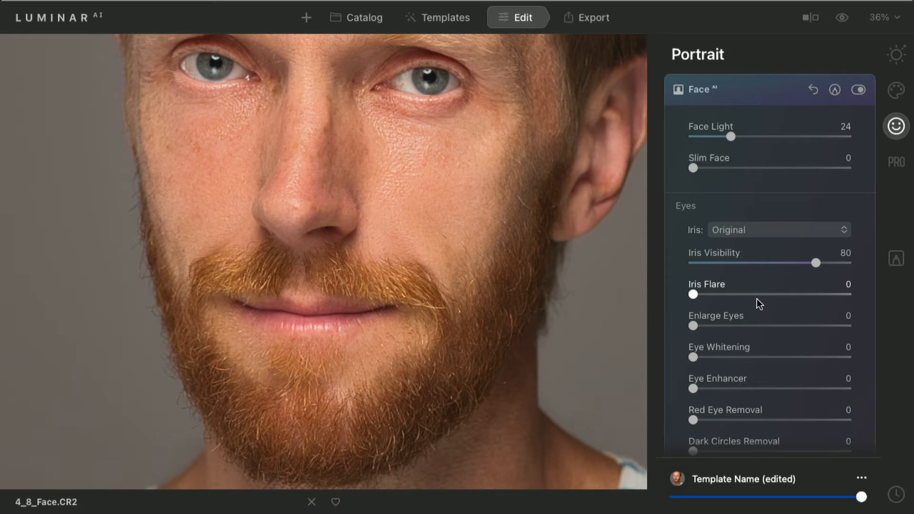
- Set Eye Enhancer to 74 and Eye Whitening to 29 for the man's eyes
{"action": "left_click_drag", "start_coordinate": [710, 386], "coordinate": [809, 379]}
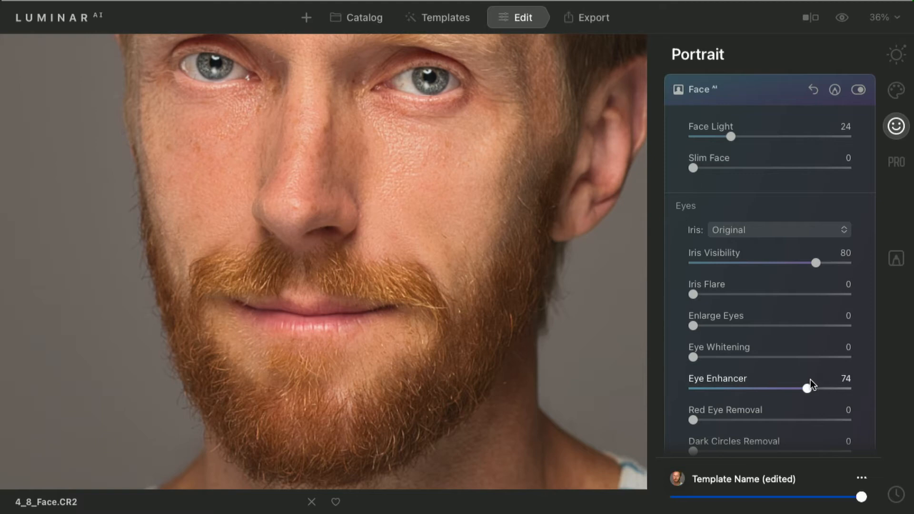
{"action": "left_click", "coordinate": [746, 356]}
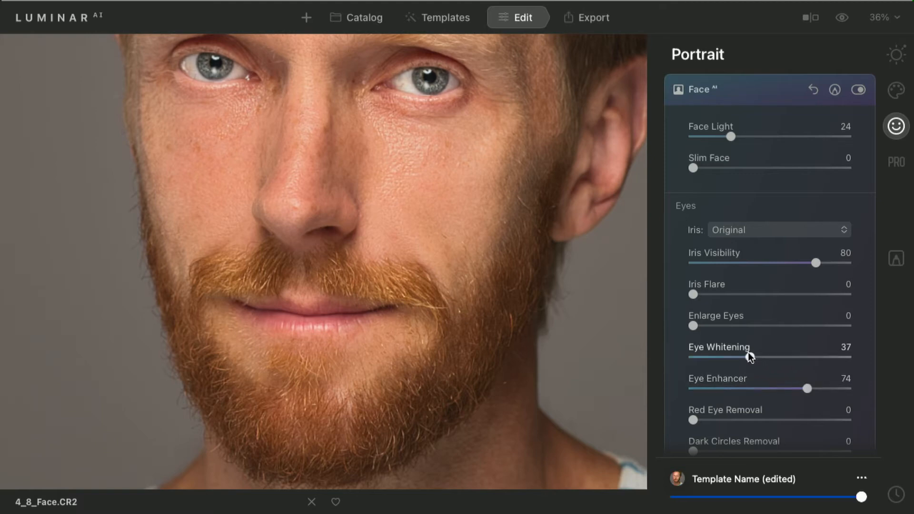
{"action": "left_click_drag", "start_coordinate": [745, 356], "coordinate": [739, 355]}
{"action": "scroll", "coordinate": [744, 405], "scroll_direction": "down", "scroll_amount": 2}
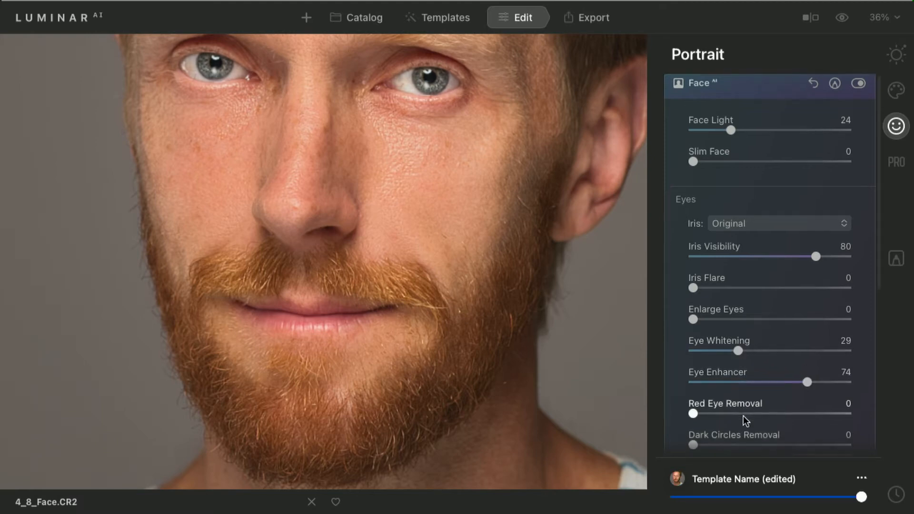
- Set Dark Circles Removal to 75 and Improve Eyebrows to 63 for the man's face
{"action": "left_click_drag", "start_coordinate": [741, 415], "coordinate": [792, 435]}
{"action": "left_click", "coordinate": [790, 440]}
{"action": "scroll", "coordinate": [791, 436], "scroll_direction": "up", "scroll_amount": 1}
{"action": "scroll", "coordinate": [519, 134], "scroll_direction": "down", "scroll_amount": 1}
{"action": "scroll", "coordinate": [518, 134], "scroll_direction": "up", "scroll_amount": 3}
{"action": "scroll", "coordinate": [518, 134], "scroll_direction": "up", "scroll_amount": 1}
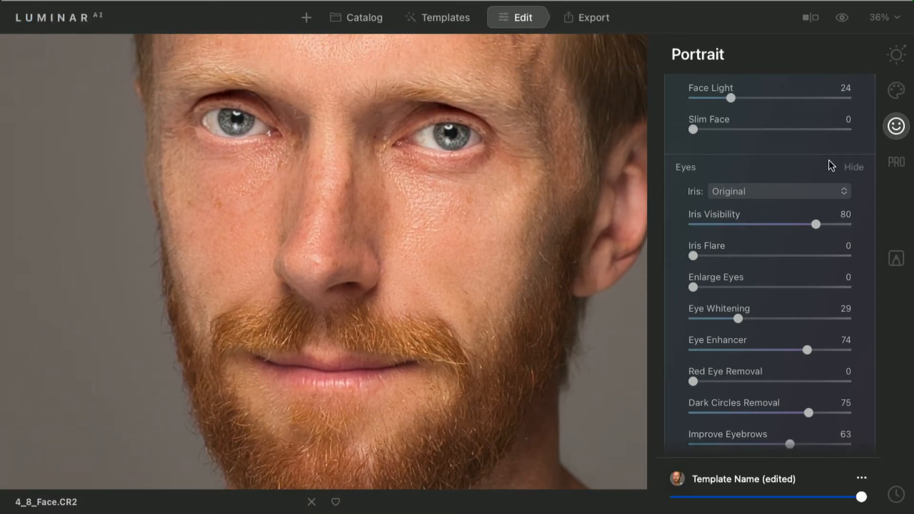
- Set Iris Flare to 63 and try a Hazel iris color with Iris Visibility at 20
{"action": "left_click_drag", "start_coordinate": [718, 256], "coordinate": [793, 263]}
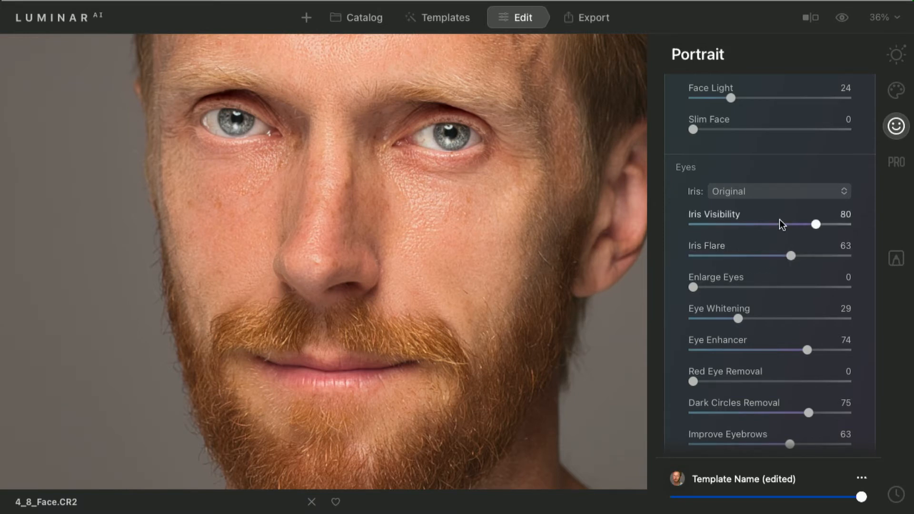
{"action": "left_click", "coordinate": [753, 192]}
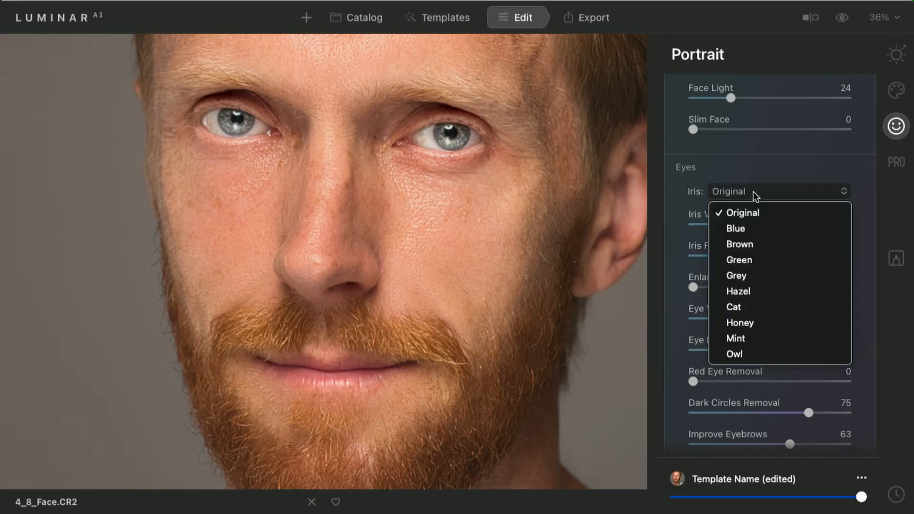
{"action": "left_click", "coordinate": [746, 292]}
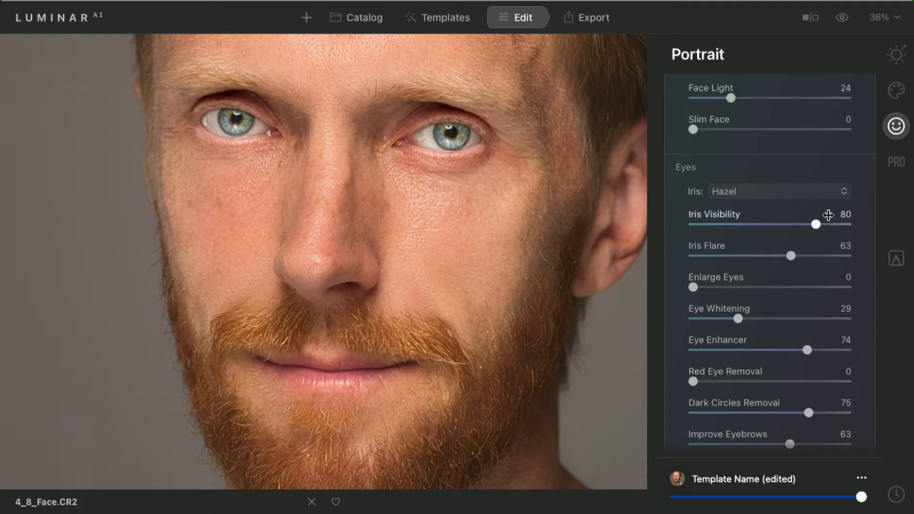
{"action": "left_click_drag", "start_coordinate": [814, 226], "coordinate": [716, 227]}
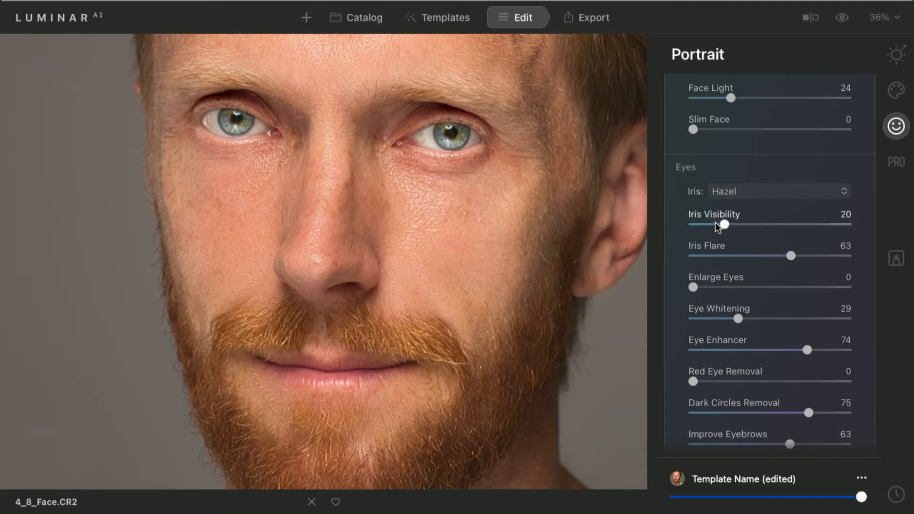
- Compare the man's portrait with and without the Face AI adjustments
{"action": "scroll", "coordinate": [837, 96], "scroll_direction": "up", "scroll_amount": 2}
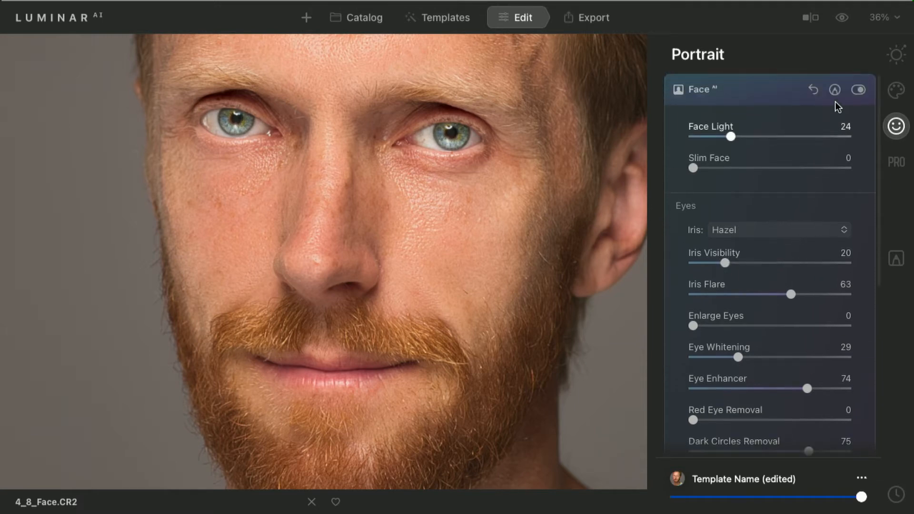
{"action": "left_click", "coordinate": [858, 89]}
{"action": "left_click", "coordinate": [859, 91]}
{"action": "left_click", "coordinate": [859, 91]}
{"action": "left_click", "coordinate": [859, 90]}
{"action": "left_click", "coordinate": [859, 90]}
{"action": "left_click", "coordinate": [859, 90]}
{"action": "left_click", "coordinate": [858, 90]}
{"action": "left_click", "coordinate": [859, 91]}
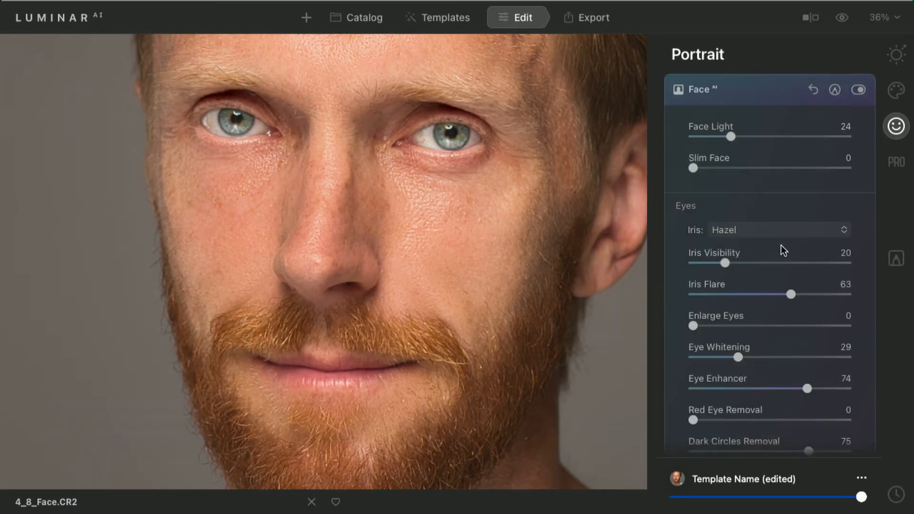
- Try a Blue iris color on the man's eyes with Iris Visibility lowered to 0
{"action": "left_click", "coordinate": [755, 231]}
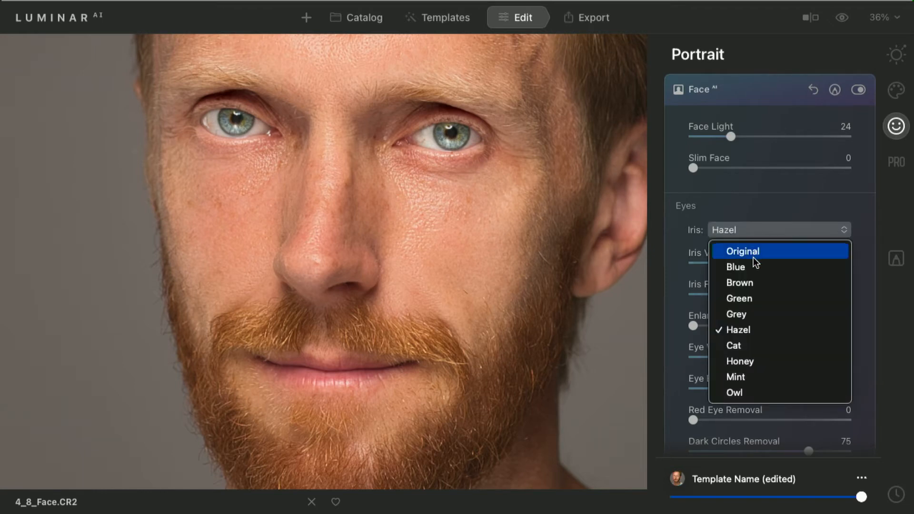
{"action": "left_click", "coordinate": [748, 269]}
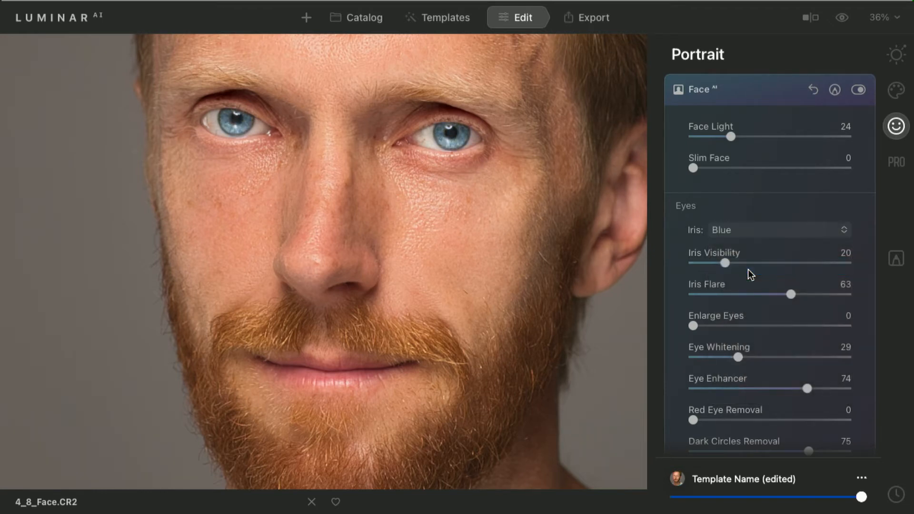
{"action": "left_click_drag", "start_coordinate": [724, 262], "coordinate": [690, 258]}
- Change the iris color to Hazel with Iris Visibility 22 and Iris Flare 57, and compare the eyes with and without Face AI
{"action": "left_click", "coordinate": [733, 227]}
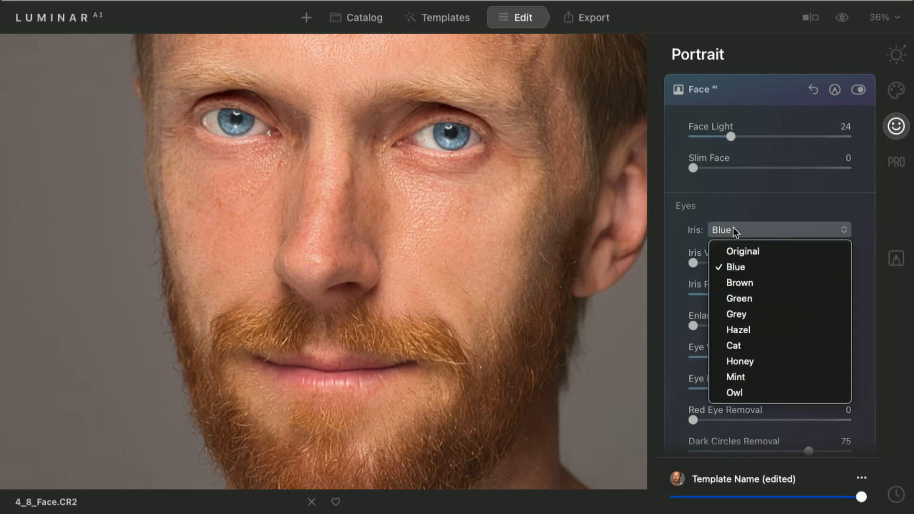
{"action": "left_click", "coordinate": [746, 329]}
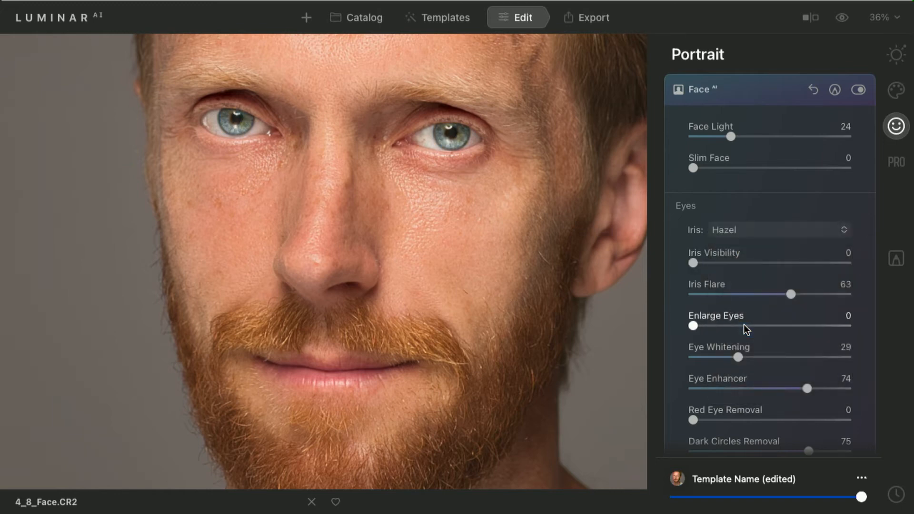
{"action": "left_click_drag", "start_coordinate": [695, 264], "coordinate": [730, 262]}
{"action": "left_click_drag", "start_coordinate": [788, 288], "coordinate": [782, 289]}
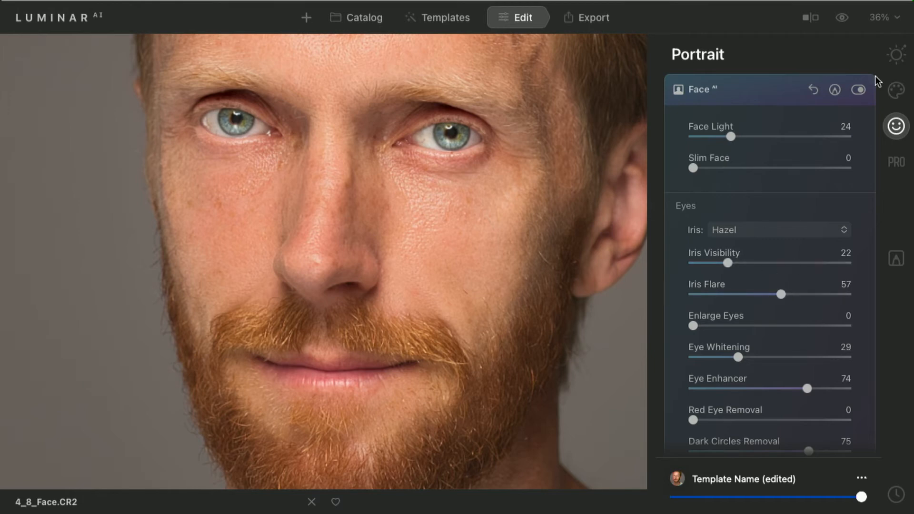
{"action": "left_click", "coordinate": [860, 91]}
{"action": "left_click", "coordinate": [860, 90]}
{"action": "left_click", "coordinate": [860, 90]}
{"action": "left_click", "coordinate": [860, 90]}
- Set Lips Redness to 34 and Lips Darkening to 31 for the man's mouth
{"action": "scroll", "coordinate": [773, 309], "scroll_direction": "down", "scroll_amount": 3}
{"action": "scroll", "coordinate": [774, 309], "scroll_direction": "down", "scroll_amount": 9}
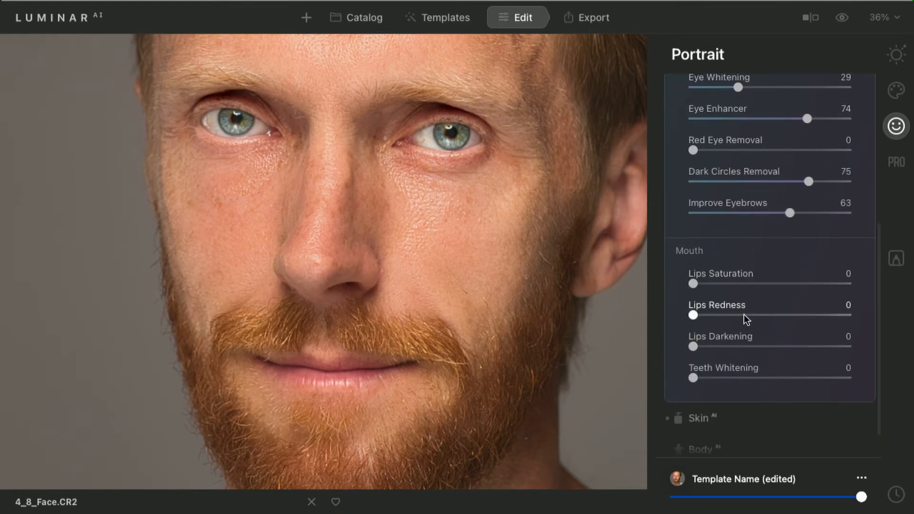
{"action": "left_click", "coordinate": [743, 314]}
{"action": "left_click", "coordinate": [739, 346]}
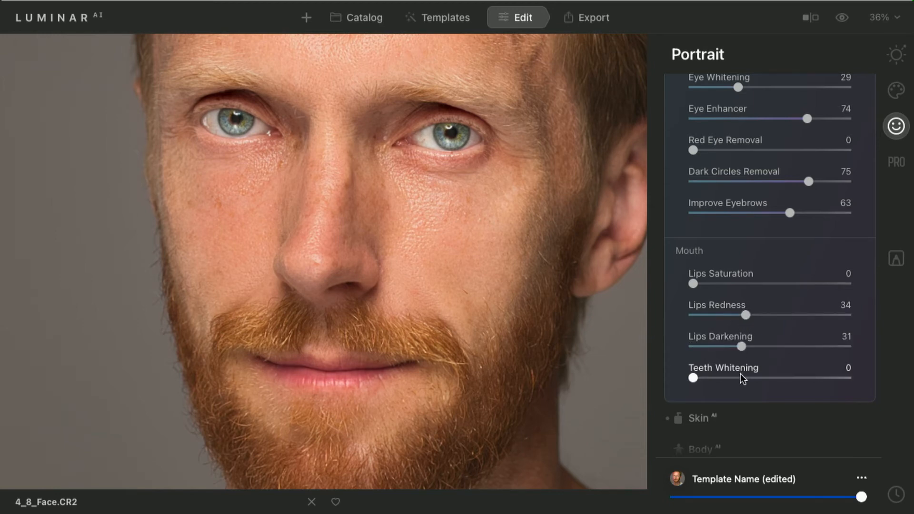
- View the whole portrait and show the unedited original for a before-and-after comparison
{"action": "scroll", "coordinate": [419, 238], "scroll_direction": "down", "scroll_amount": 5}
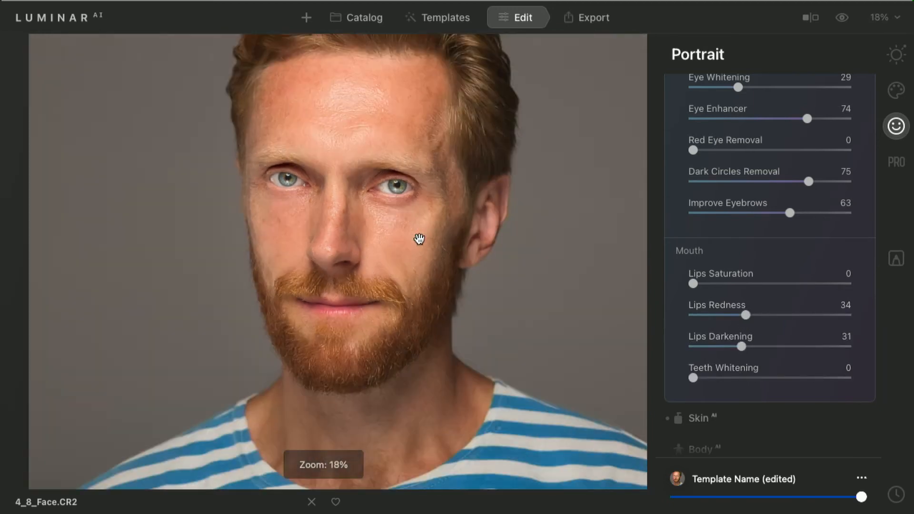
{"action": "left_click", "coordinate": [842, 17]}
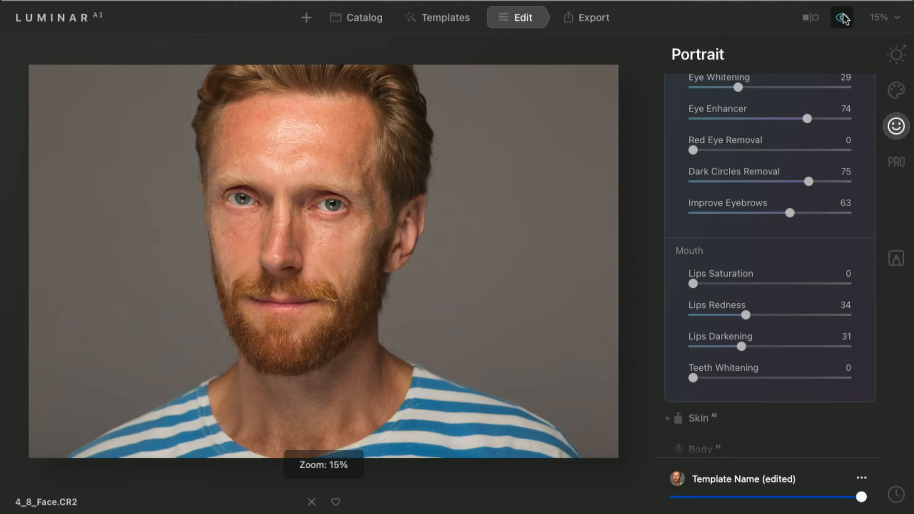
- Set Eye Enhancer to 20 for the man's eyes and compare the portrait with its unedited original
{"action": "scroll", "coordinate": [769, 170], "scroll_direction": "up", "scroll_amount": 2}
{"action": "left_click_drag", "start_coordinate": [767, 162], "coordinate": [724, 161]}
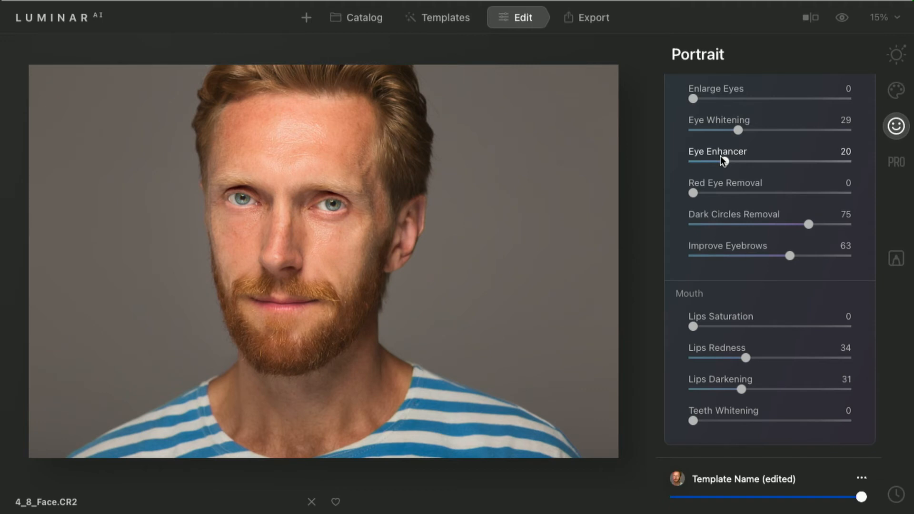
{"action": "left_click", "coordinate": [845, 19]}
{"action": "left_click", "coordinate": [845, 19]}
{"action": "left_click", "coordinate": [845, 19]}
{"action": "left_click", "coordinate": [845, 19]}
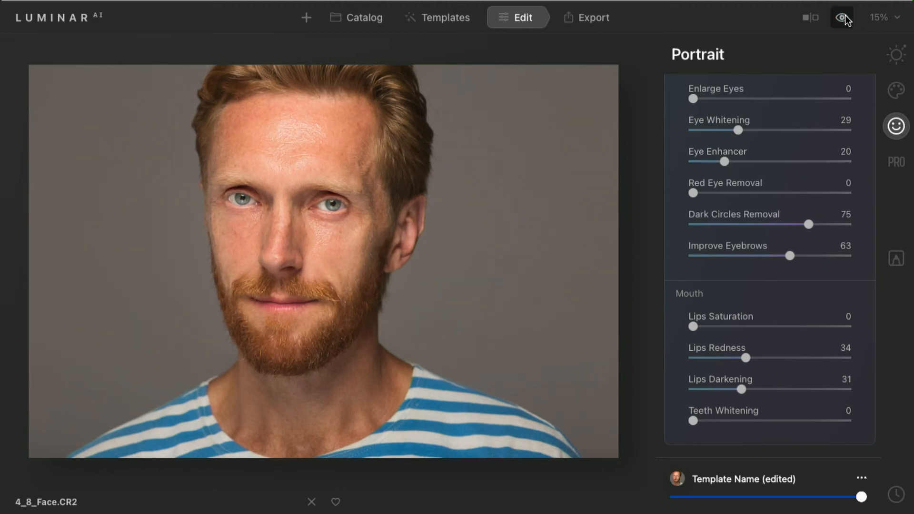
{"action": "left_click", "coordinate": [846, 19]}
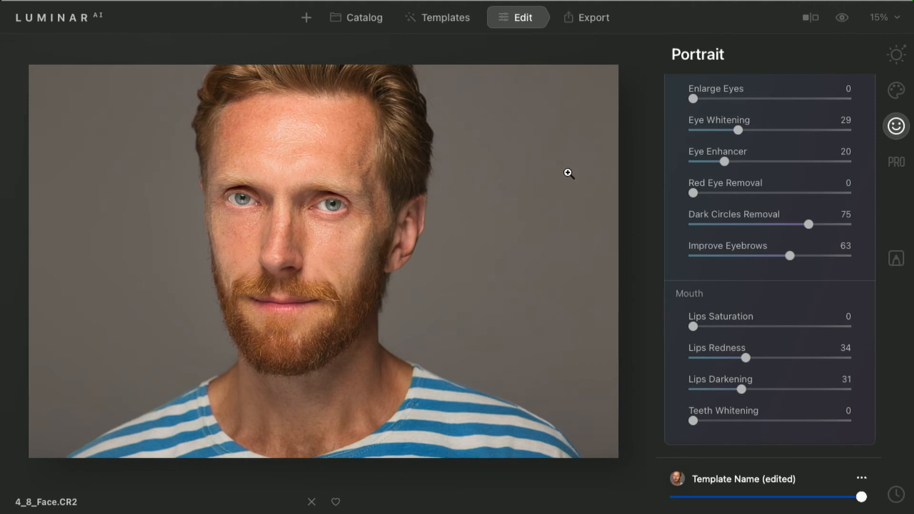
{"action": "scroll", "coordinate": [697, 218], "scroll_direction": "down", "scroll_amount": 3}
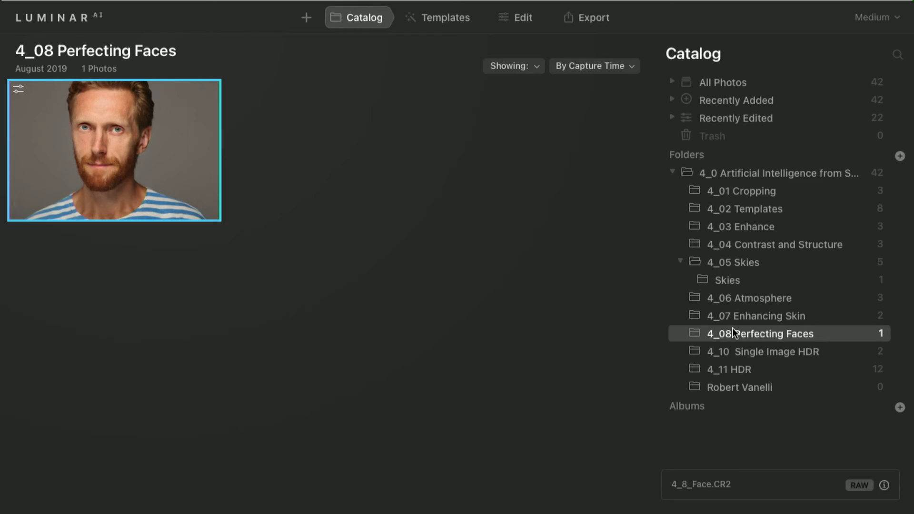
- Open the woman's portrait 4_7_Skin2.tiff from the 4_07 Enhancing Skin folder for editing
{"action": "left_click", "coordinate": [722, 319]}
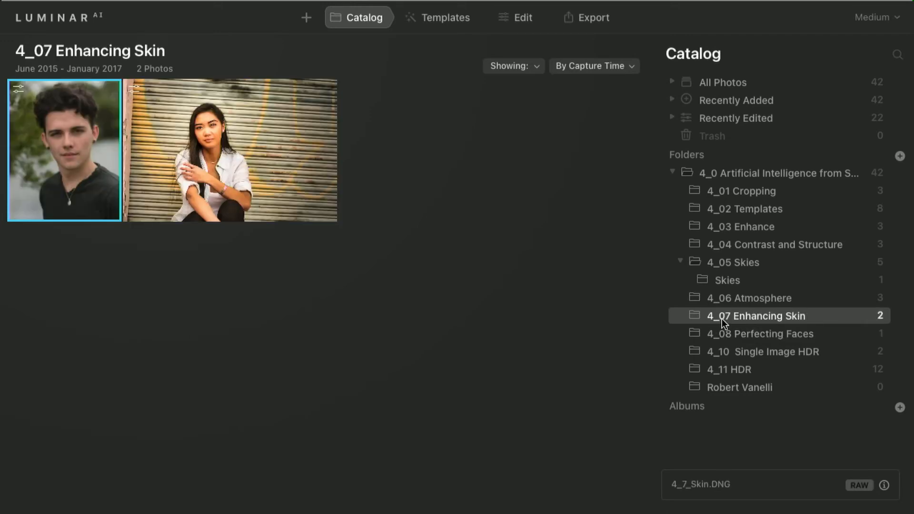
{"action": "double_click", "coordinate": [310, 181]}
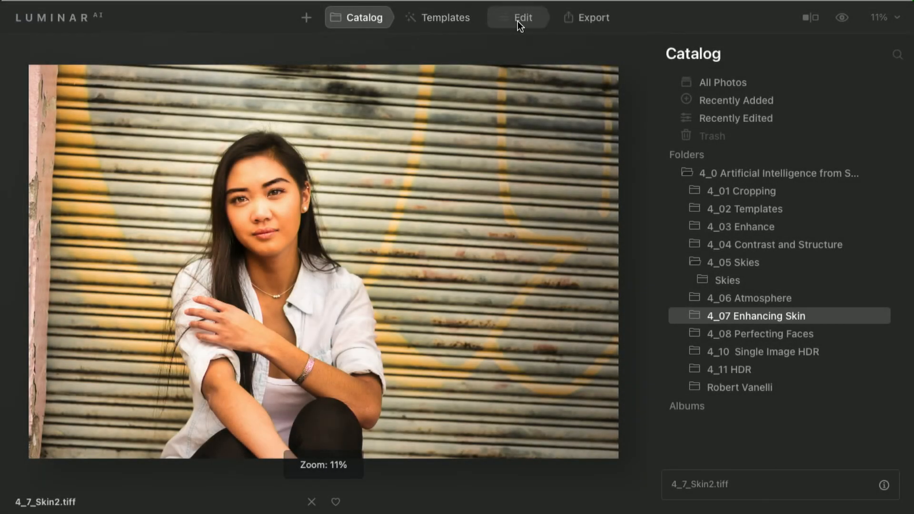
{"action": "left_click", "coordinate": [518, 21]}
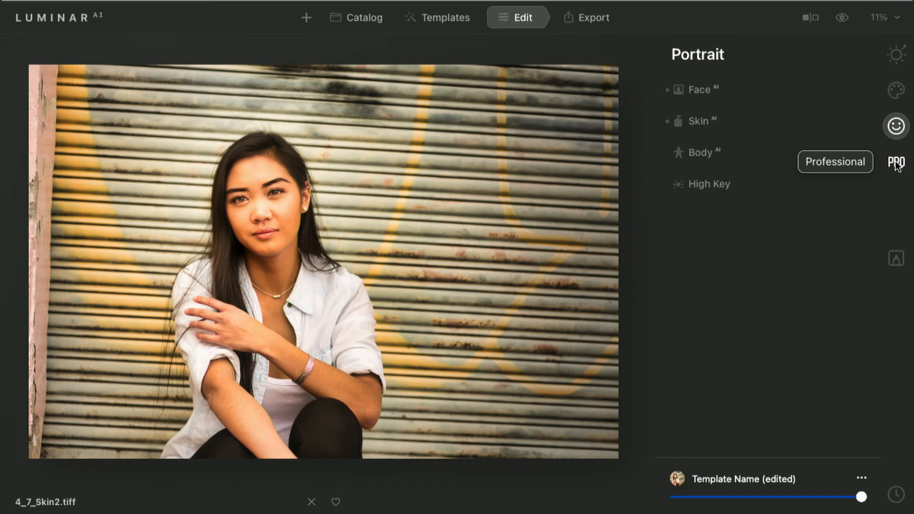
- Set Body AI Shape to -34 on the seated woman and compare her body with and without the effect
{"action": "left_click", "coordinate": [748, 155]}
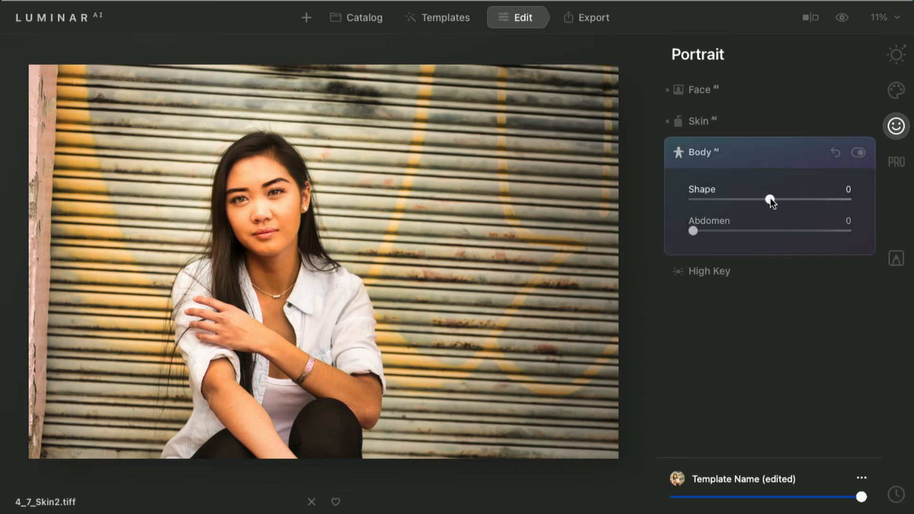
{"action": "left_click_drag", "start_coordinate": [771, 200], "coordinate": [742, 202]}
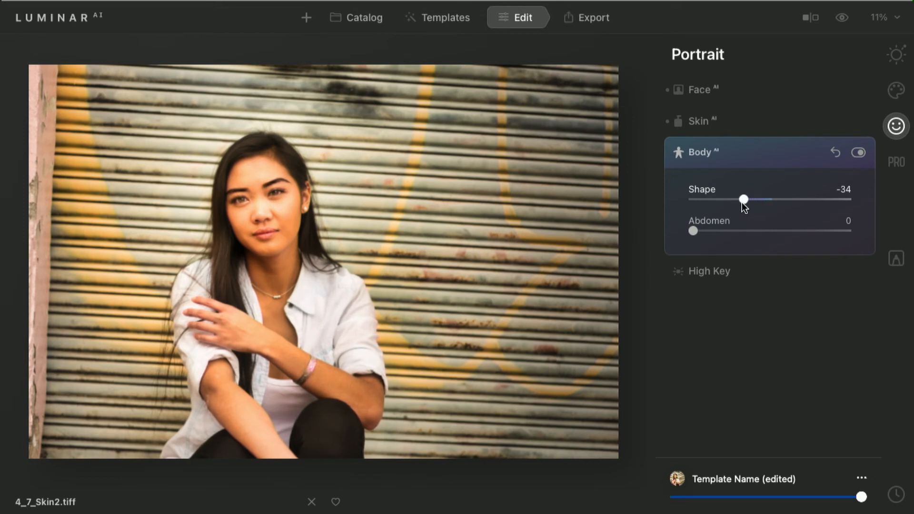
{"action": "left_click", "coordinate": [859, 153]}
{"action": "left_click", "coordinate": [859, 153]}
{"action": "left_click", "coordinate": [859, 153]}
{"action": "left_click", "coordinate": [859, 153]}
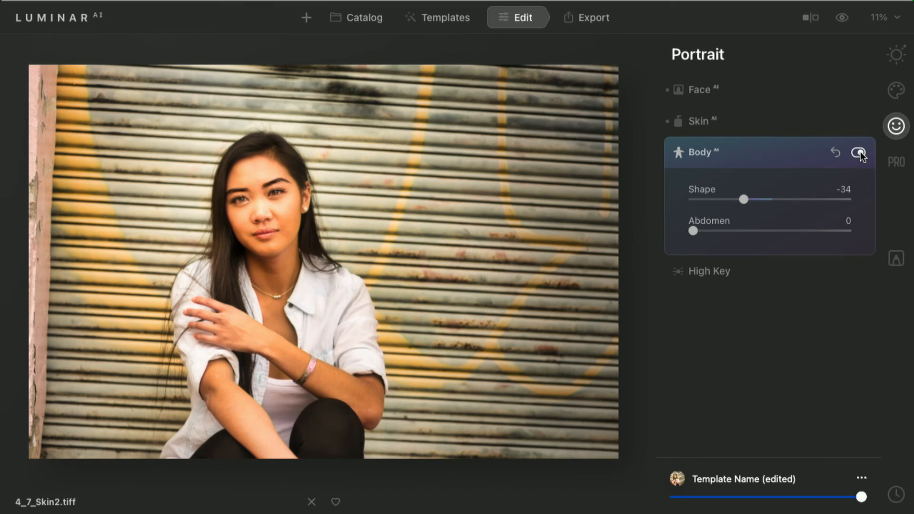
- Leave Abdomen at 0, set Shape to -30, and compare the photo with Body AI off and on
{"action": "left_click_drag", "start_coordinate": [719, 231], "coordinate": [679, 225]}
{"action": "left_click_drag", "start_coordinate": [746, 199], "coordinate": [749, 202]}
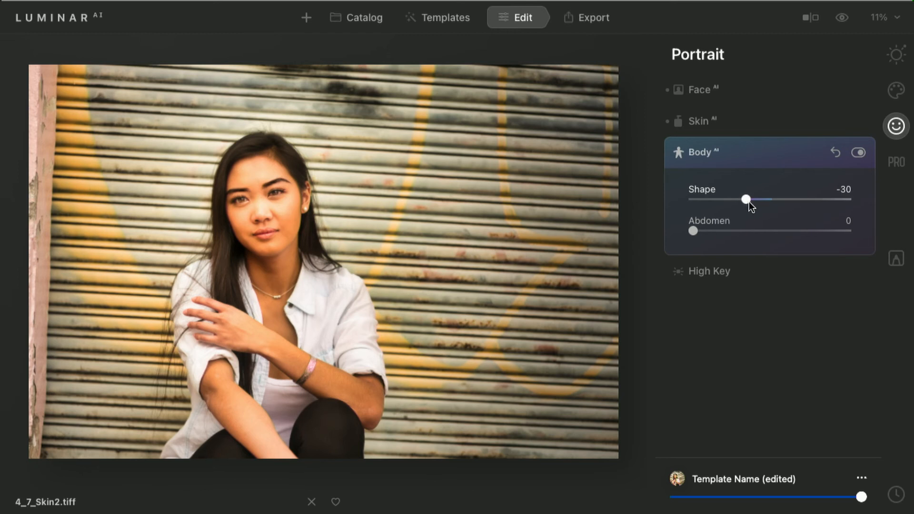
{"action": "left_click", "coordinate": [859, 153]}
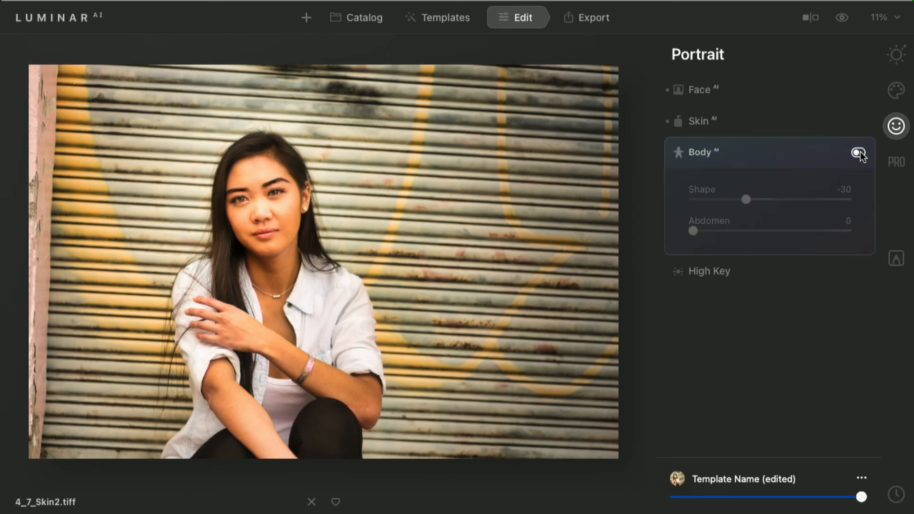
{"action": "left_click", "coordinate": [858, 152]}
{"action": "left_click", "coordinate": [859, 153]}
{"action": "left_click", "coordinate": [859, 152]}
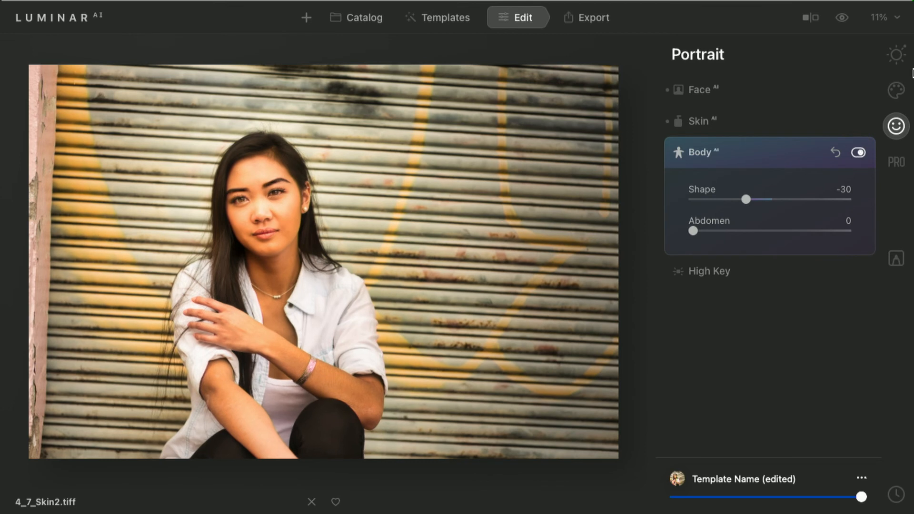
- Align the photo's horizon automatically in Composition AI and try rotating the crop to -3°
{"action": "left_click", "coordinate": [897, 55]}
{"action": "left_click", "coordinate": [771, 89]}
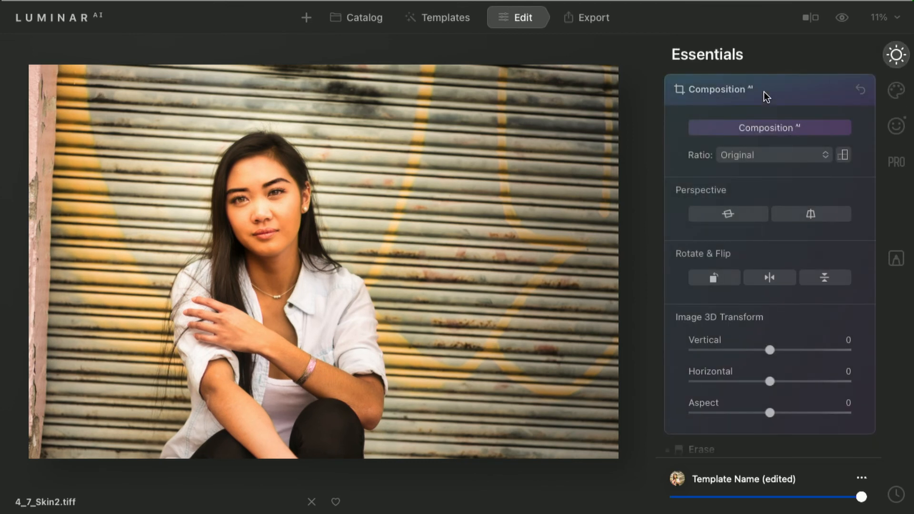
{"action": "left_click", "coordinate": [744, 216]}
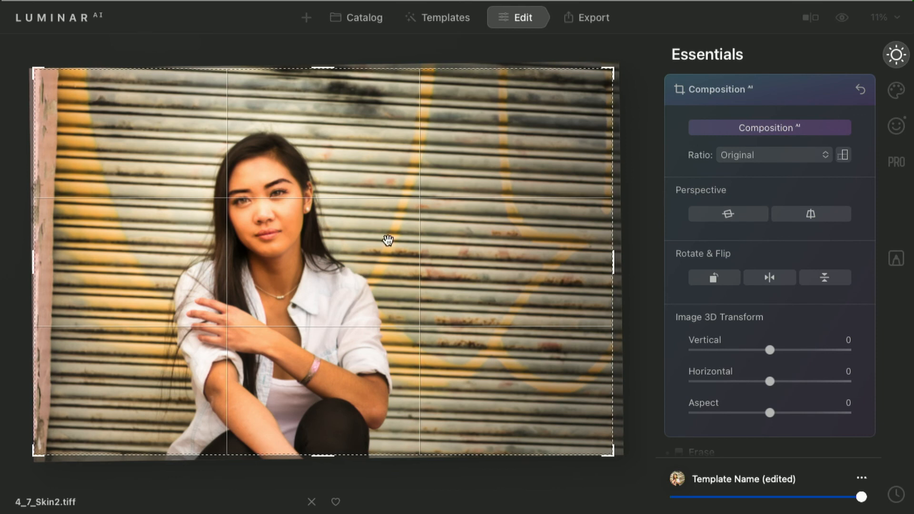
{"action": "left_click_drag", "start_coordinate": [609, 67], "coordinate": [575, 63]}
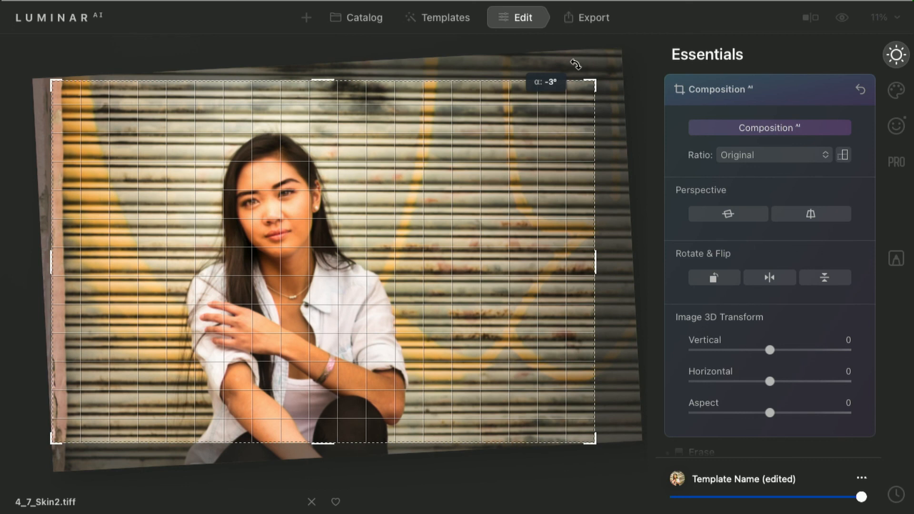
{"action": "left_click_drag", "start_coordinate": [576, 64], "coordinate": [577, 64]}
- Realign the horizon automatically, apply the crop, and compare the photo with its version before the edits
{"action": "left_click", "coordinate": [739, 213]}
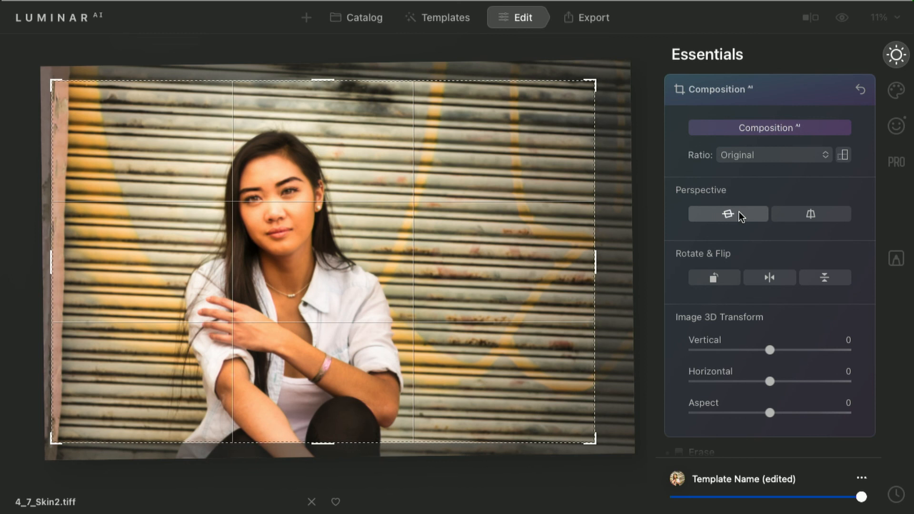
{"action": "key", "text": "Return"}
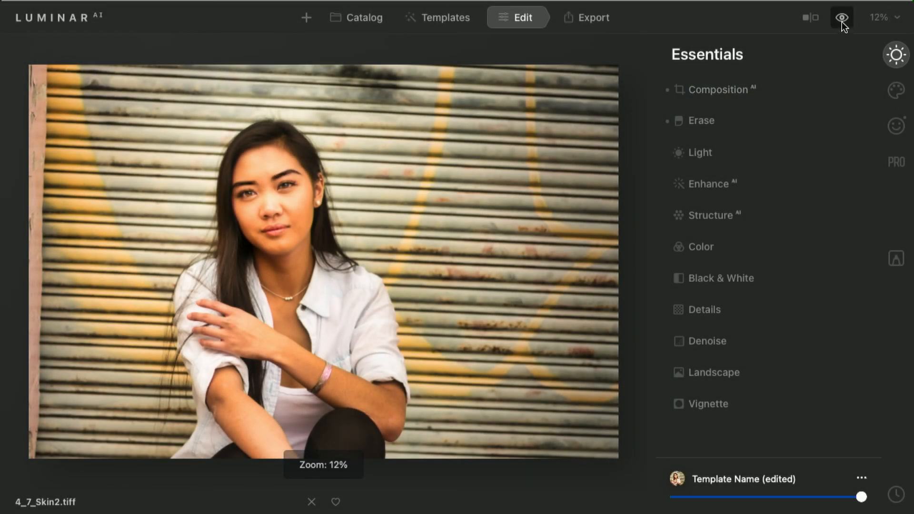
{"action": "left_click", "coordinate": [842, 21]}
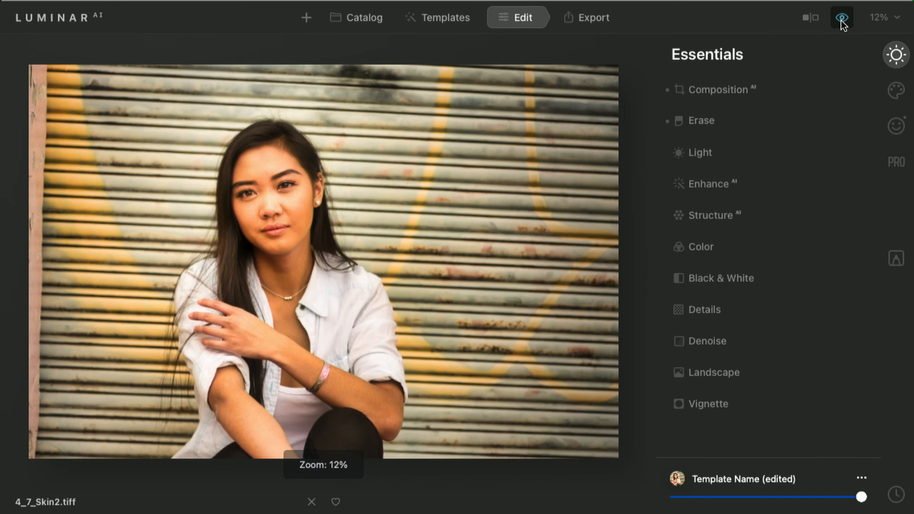
{"action": "left_click", "coordinate": [844, 20]}
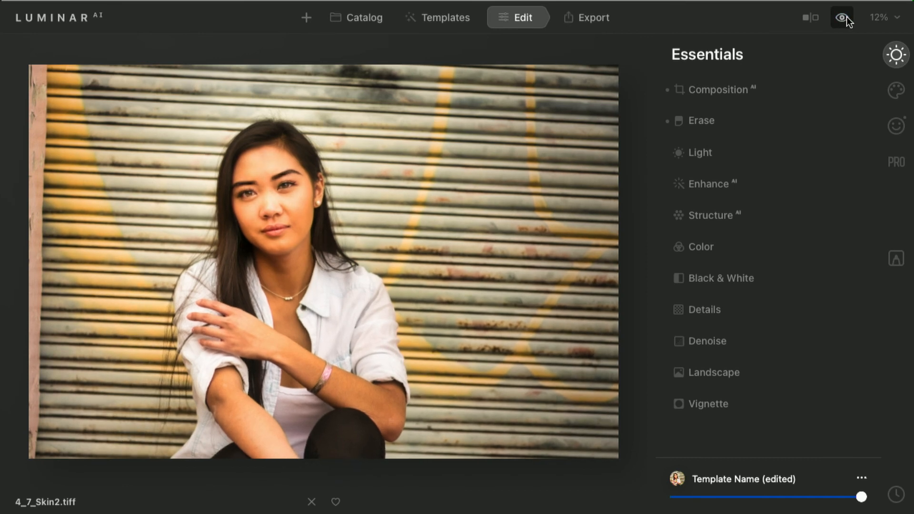